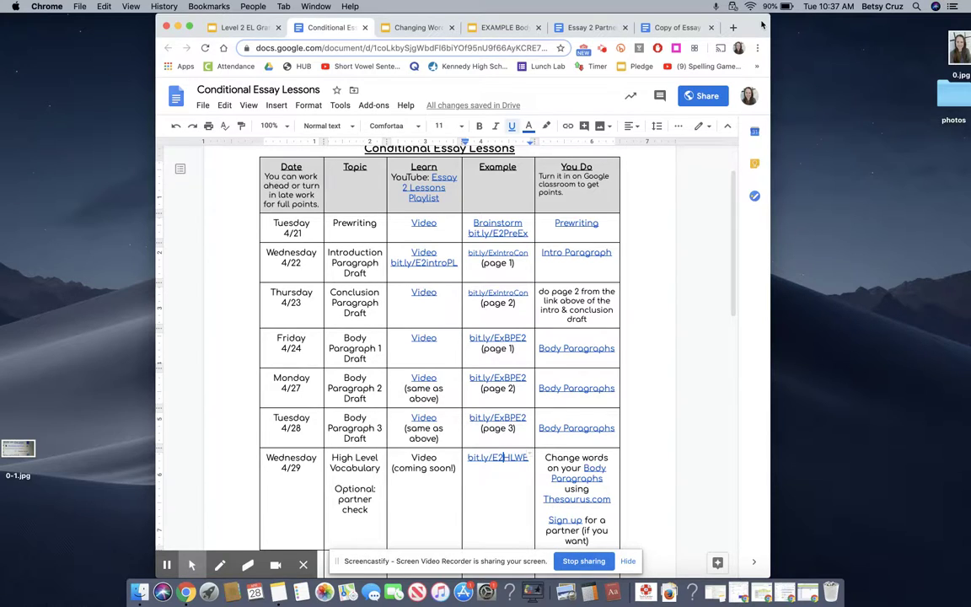
# - Place the EXAMPLE Body Paragraph Drafts deck in its own window beside the window showing the Changing Words to High School Level presentation
pyautogui.click(506, 28)
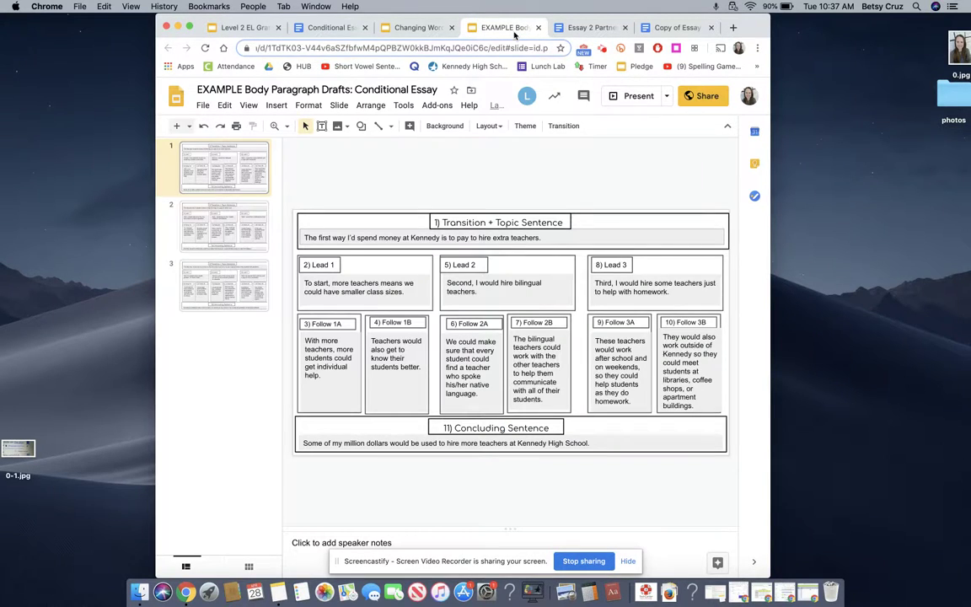
pyautogui.moveTo(514, 34); pyautogui.dragTo(909, 31)
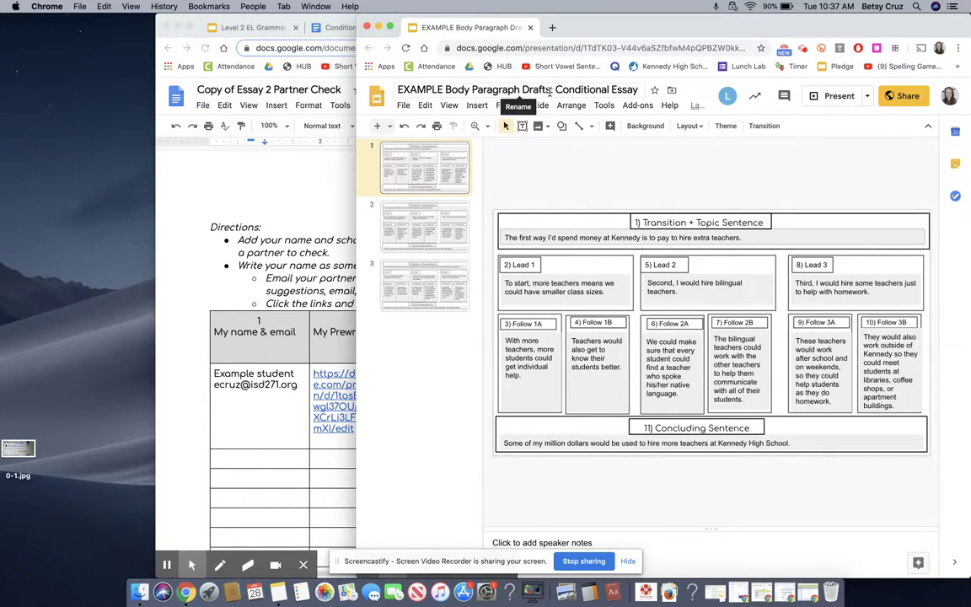
pyautogui.click(198, 166)
pyautogui.click(355, 27)
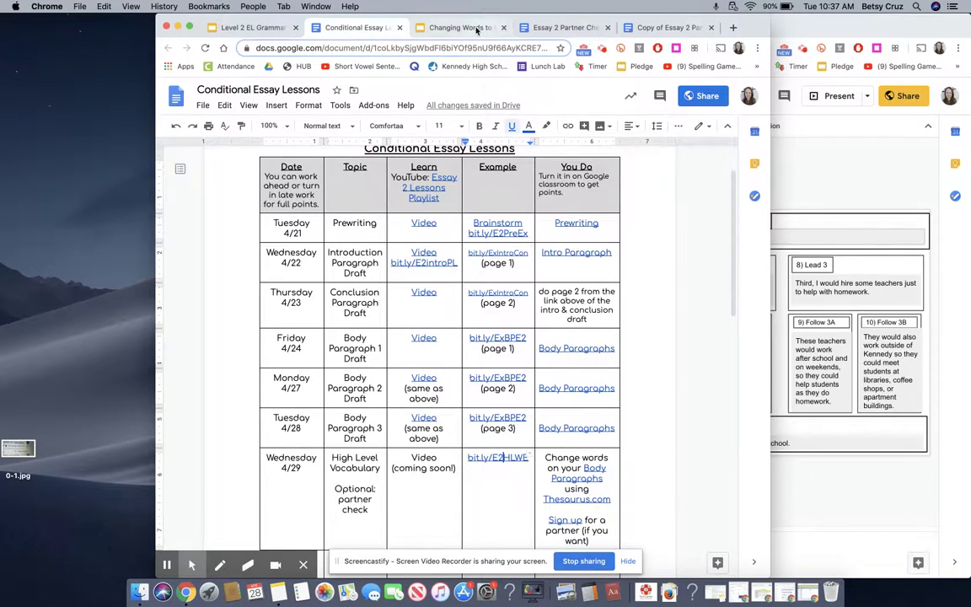
pyautogui.click(431, 26)
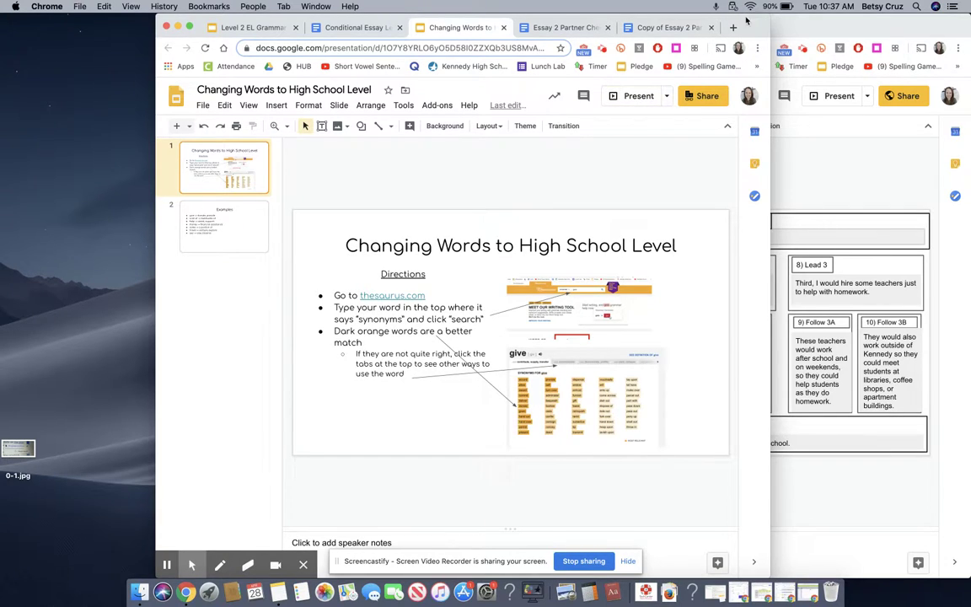
pyautogui.moveTo(674, 18); pyautogui.dragTo(553, 19)
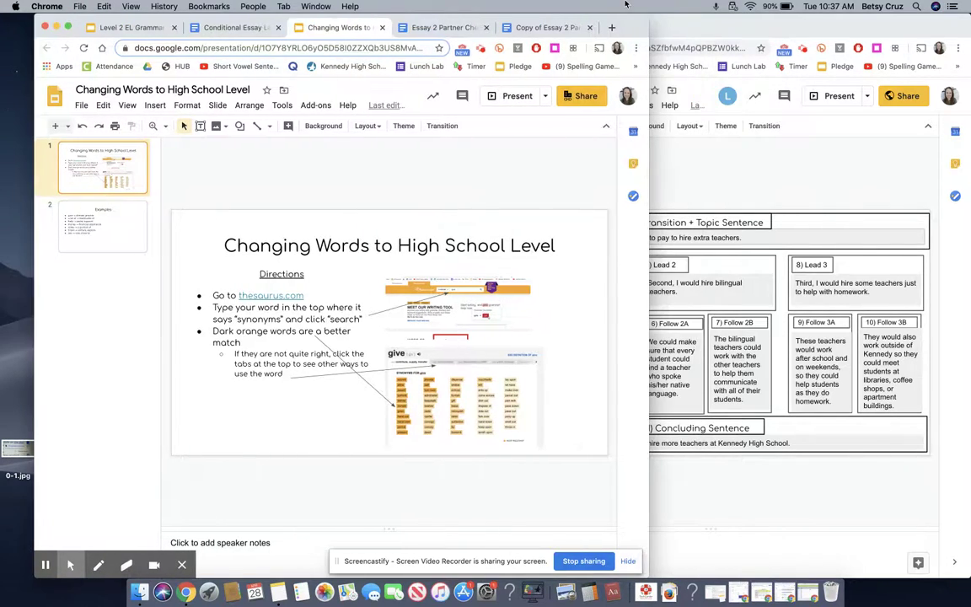
# - Open Thesaurus.com from the link in the slide's directions, recheck the directions, and return to the site
pyautogui.click(278, 295)
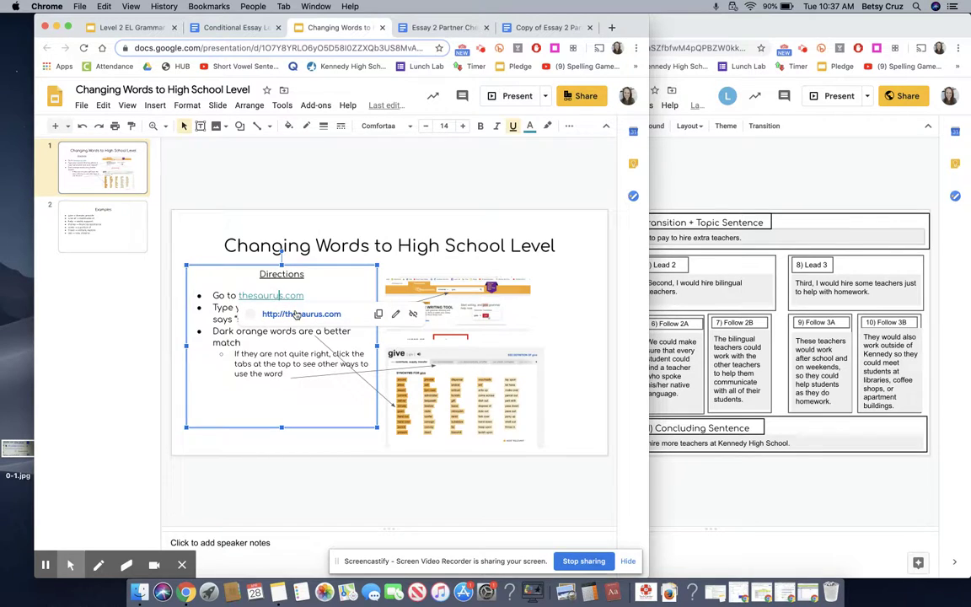
pyautogui.click(296, 316)
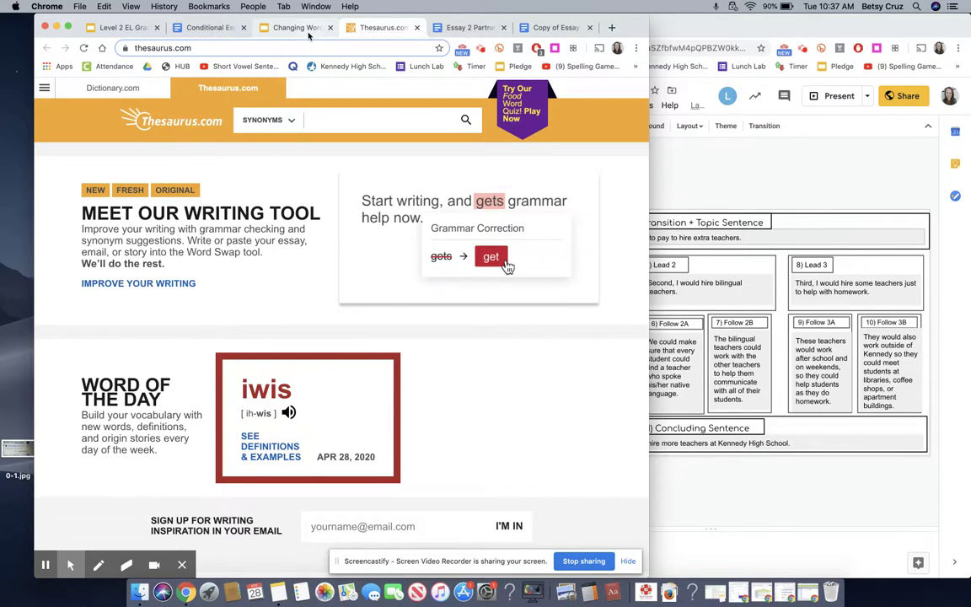
pyautogui.click(297, 27)
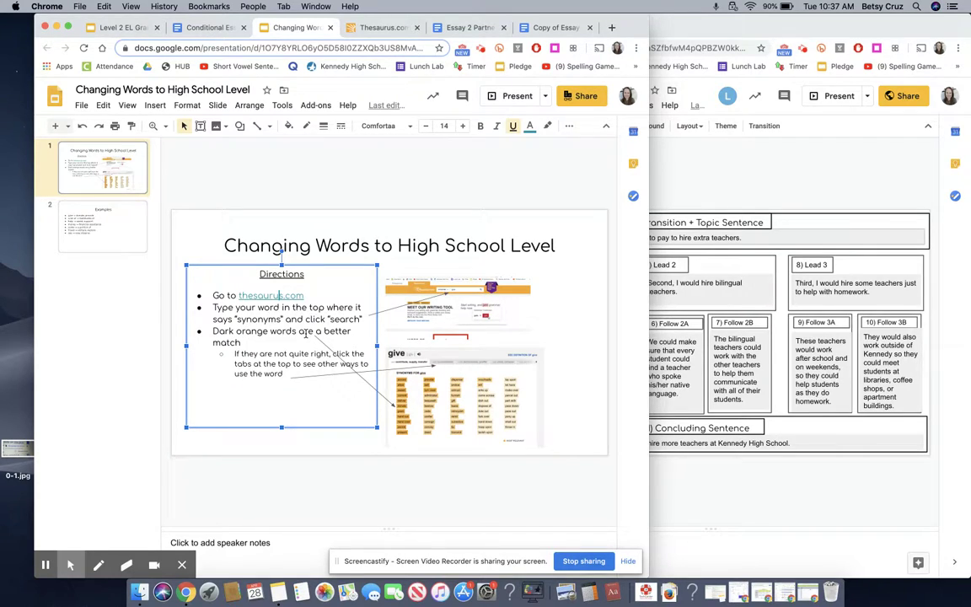
pyautogui.click(371, 27)
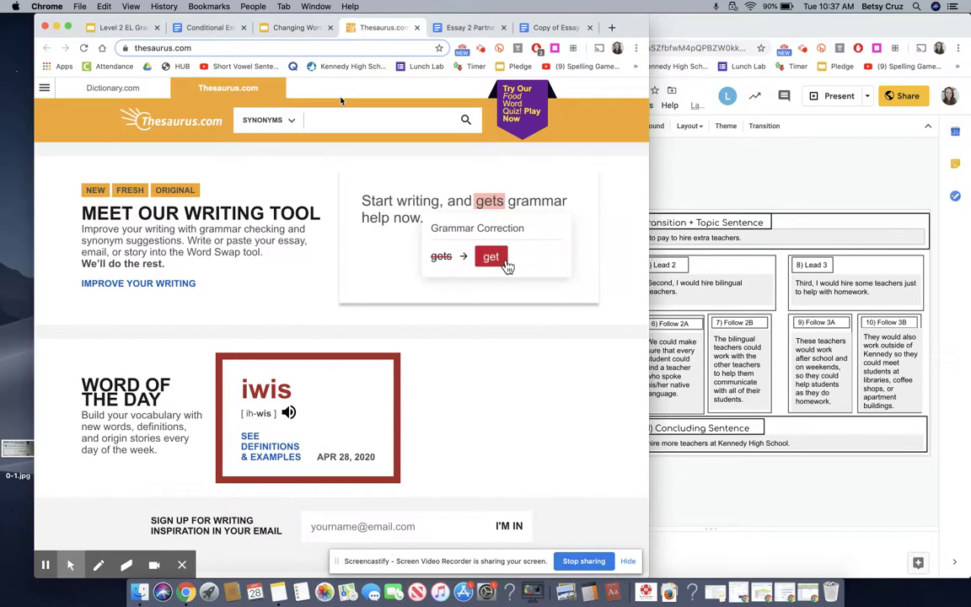
# - Select the word "help." in the Follow 1A box on the first slide of the example body paragraph deck
pyautogui.click(681, 173)
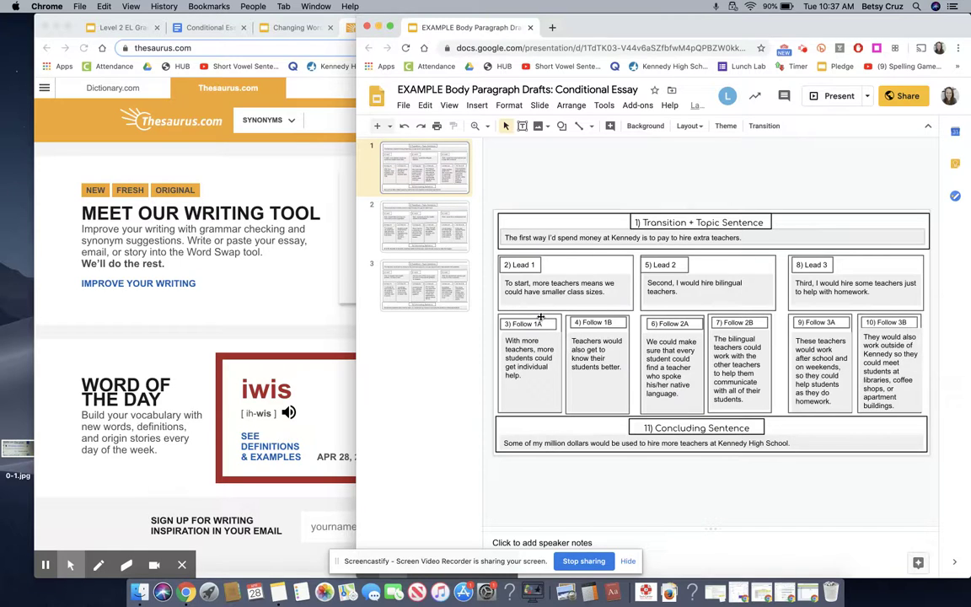
pyautogui.click(506, 379)
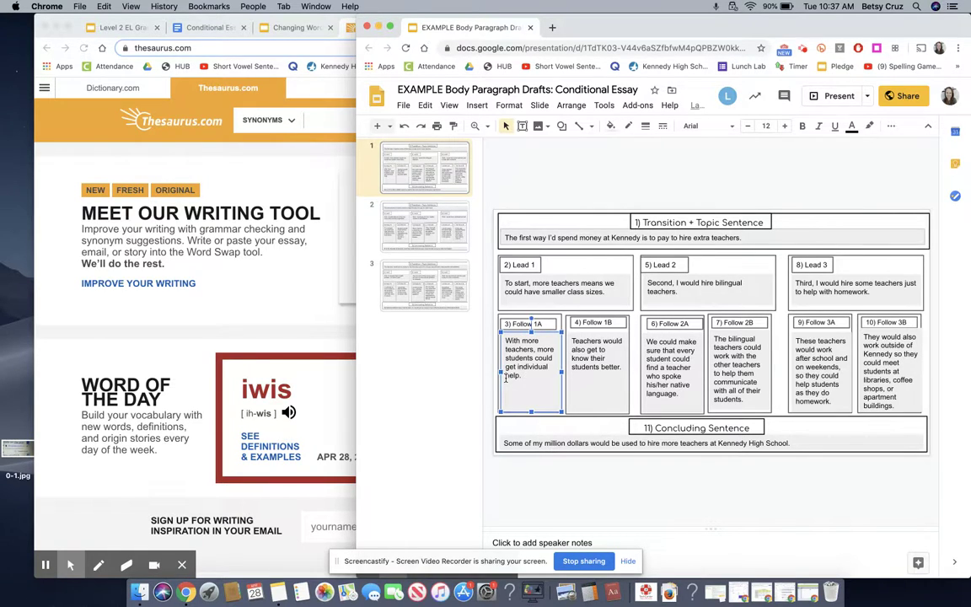
pyautogui.moveTo(505, 378); pyautogui.dragTo(522, 377)
# - Search Thesaurus.com for synonyms of "help"
pyautogui.click(316, 294)
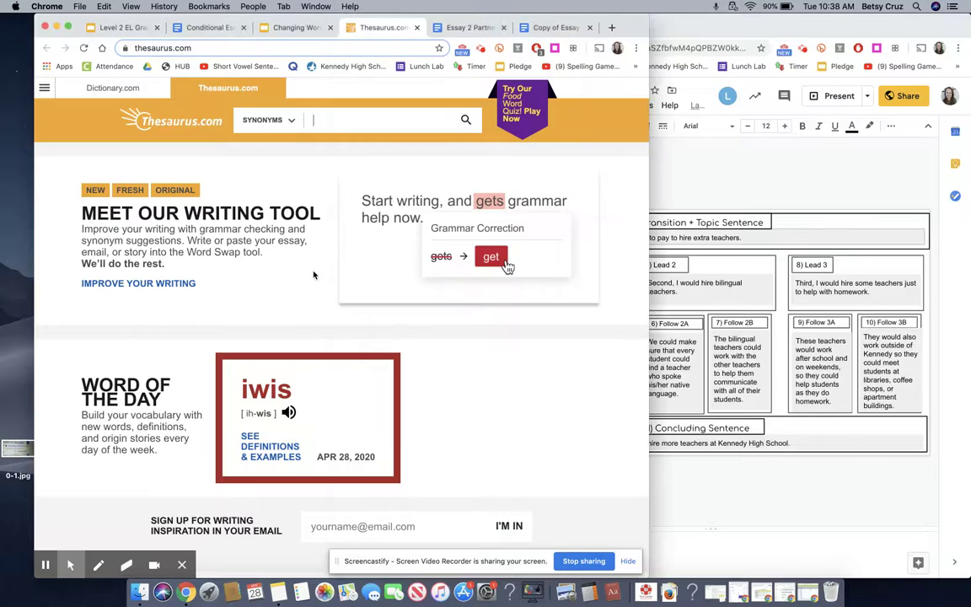
pyautogui.click(321, 123)
pyautogui.write('help')
pyautogui.click(466, 120)
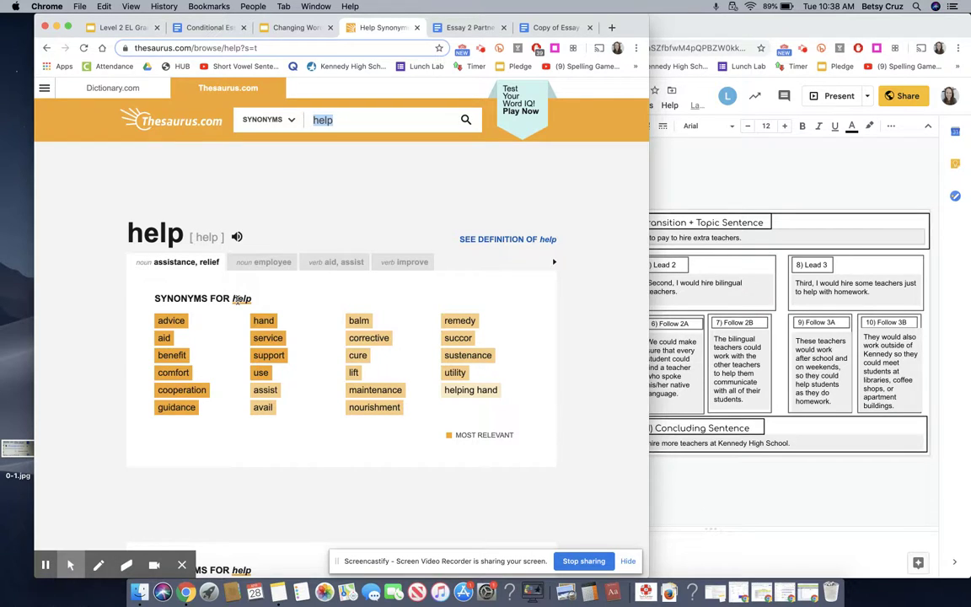
# - Compare the synonyms of "help" under its meanings "assistance, relief", "employee", "aid, assist" and "improve"
pyautogui.click(262, 263)
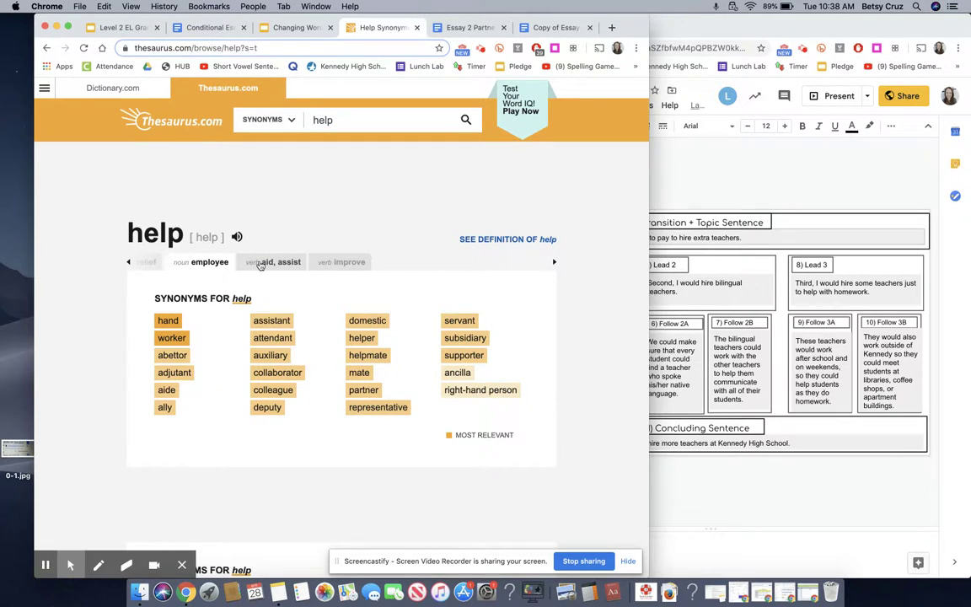
pyautogui.click(149, 264)
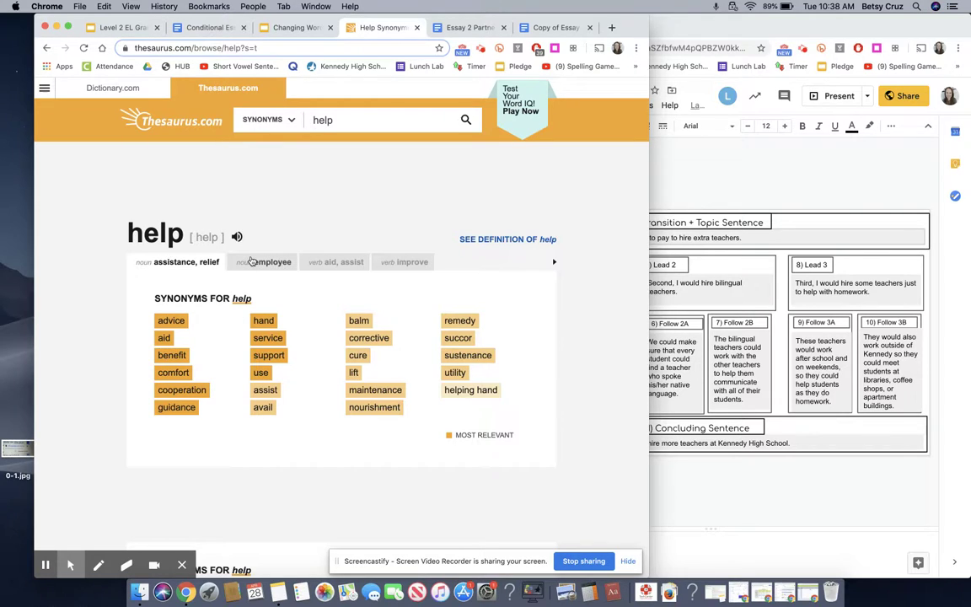
pyautogui.click(252, 262)
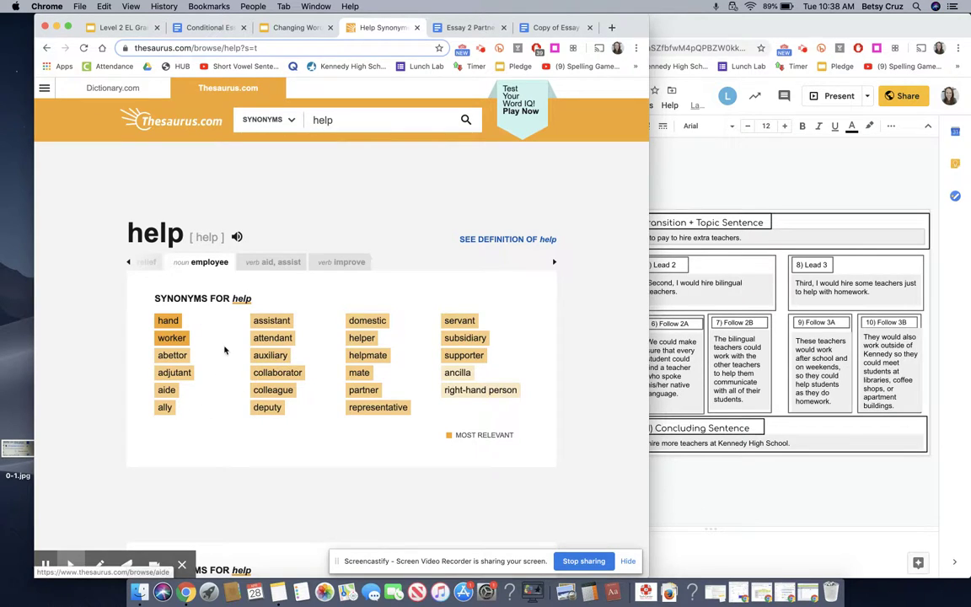
pyautogui.click(274, 262)
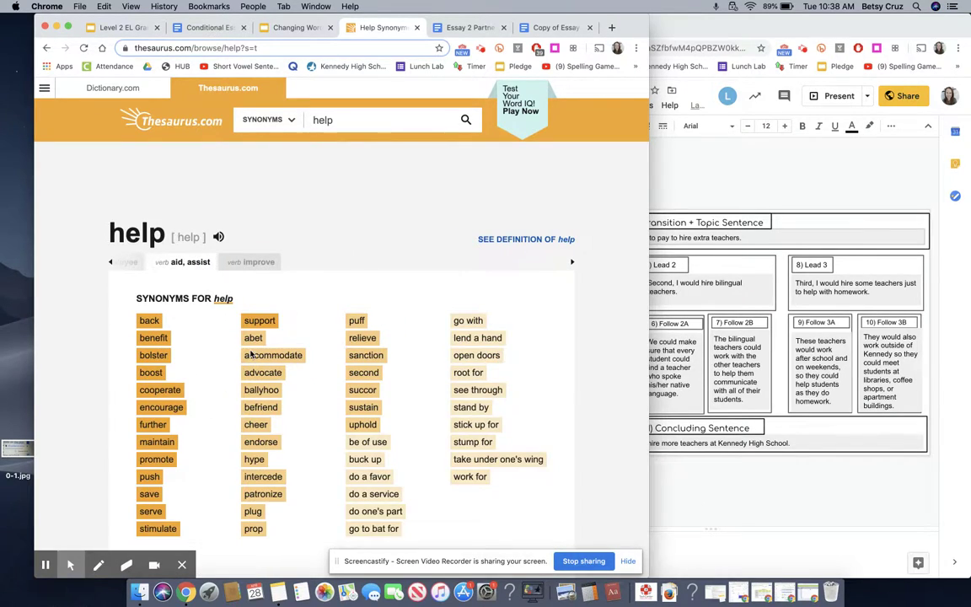
pyautogui.scroll(-2, 250, 355)
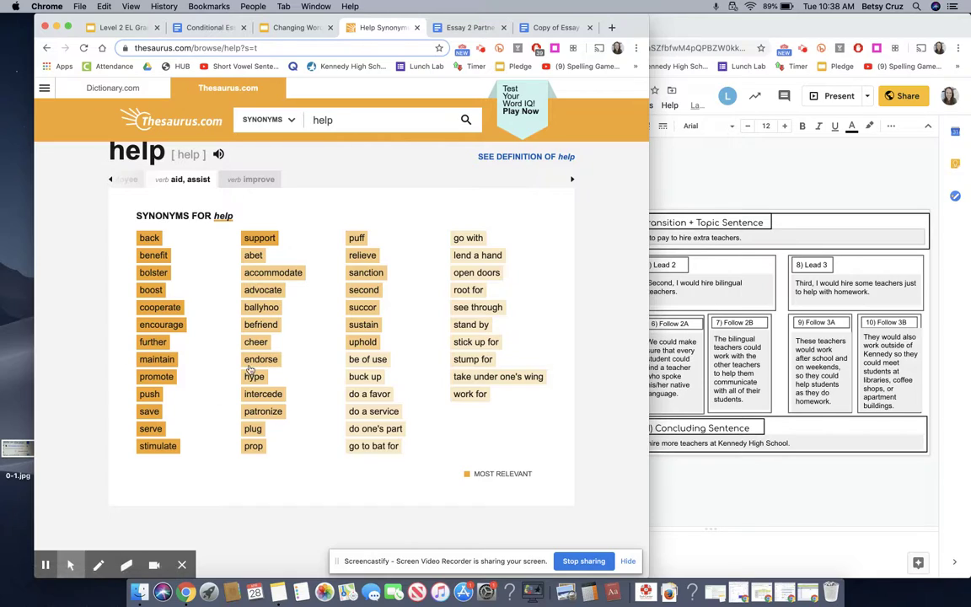
pyautogui.click(257, 180)
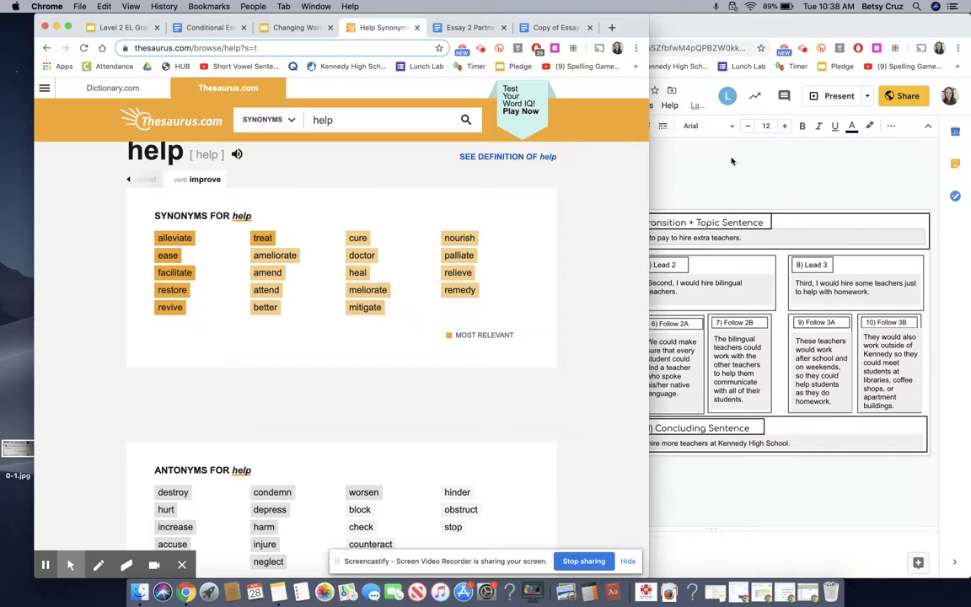
# - Recheck the Follow 1A sentence and go back to the synonyms of "help" under the noun meaning "assistance, relief"
pyautogui.click(805, 160)
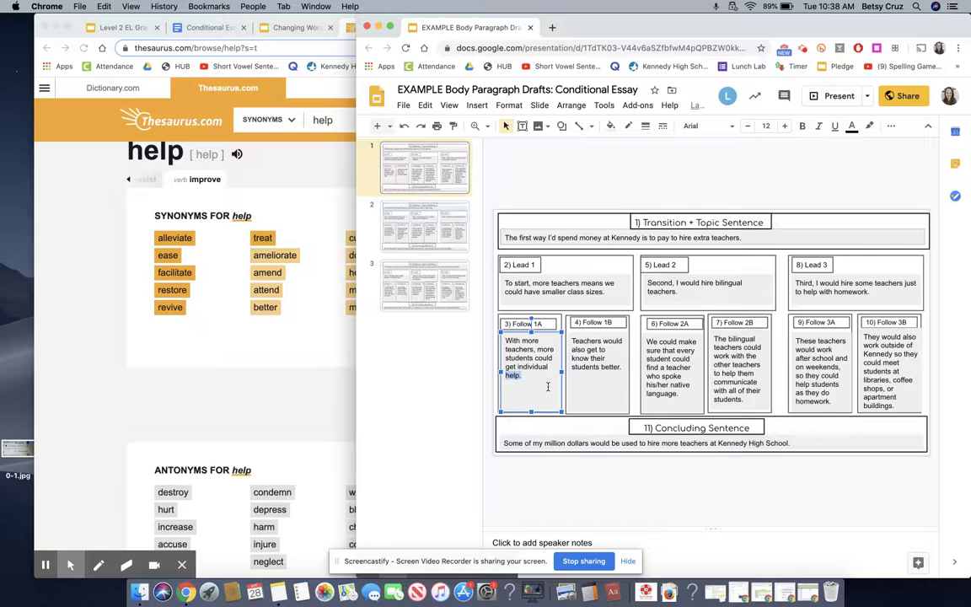
pyautogui.click(247, 337)
pyautogui.click(127, 182)
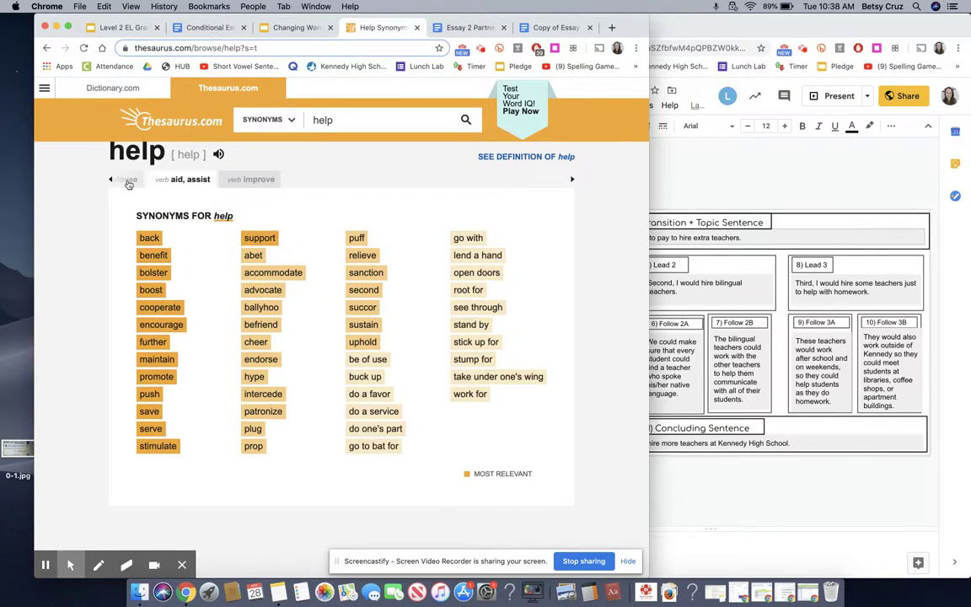
pyautogui.click(126, 181)
pyautogui.click(125, 179)
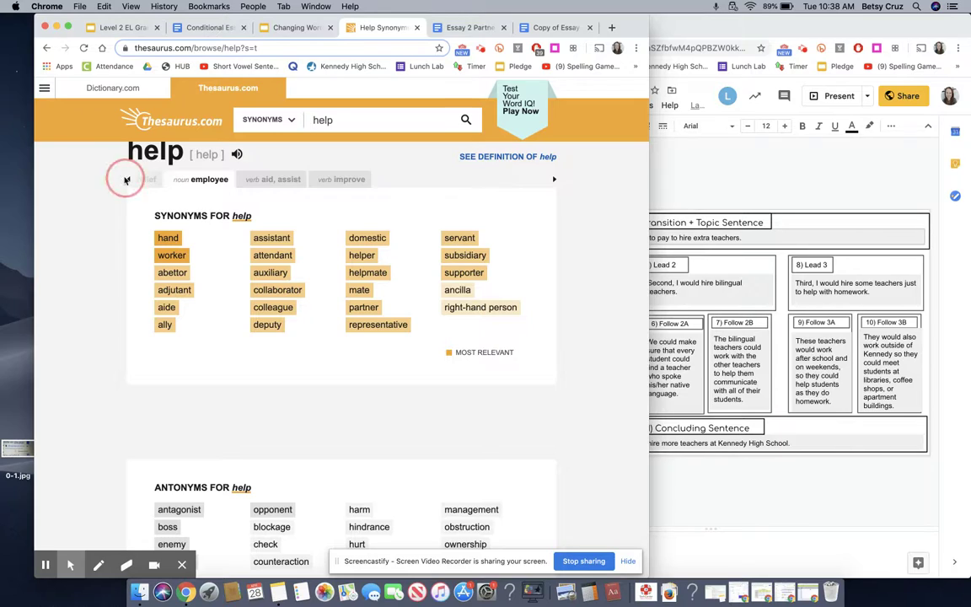
pyautogui.click(125, 179)
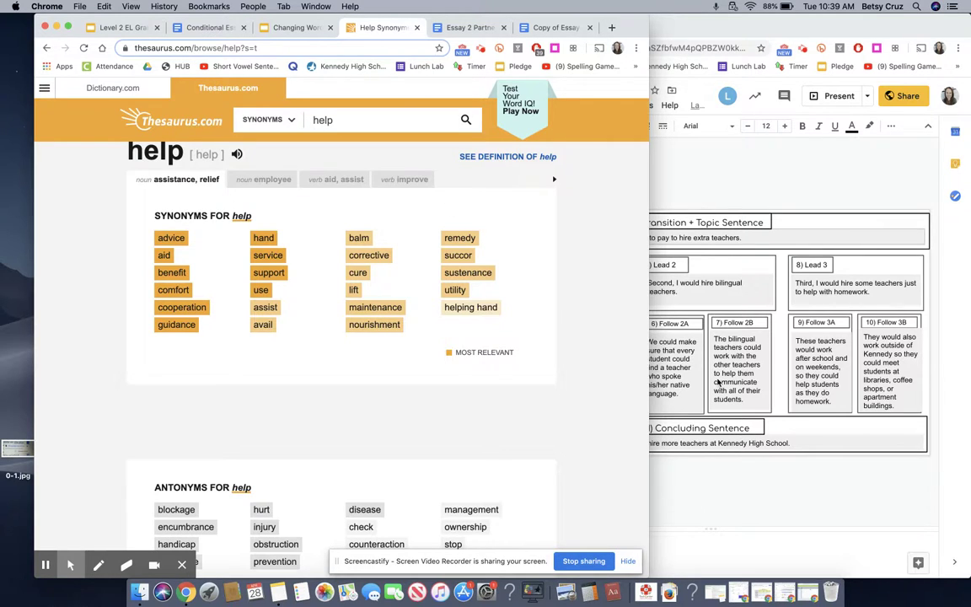
# - Replace "help." with "assistance." in the Follow 1A box and underline the new word
pyautogui.click(653, 345)
pyautogui.write('assistance.')
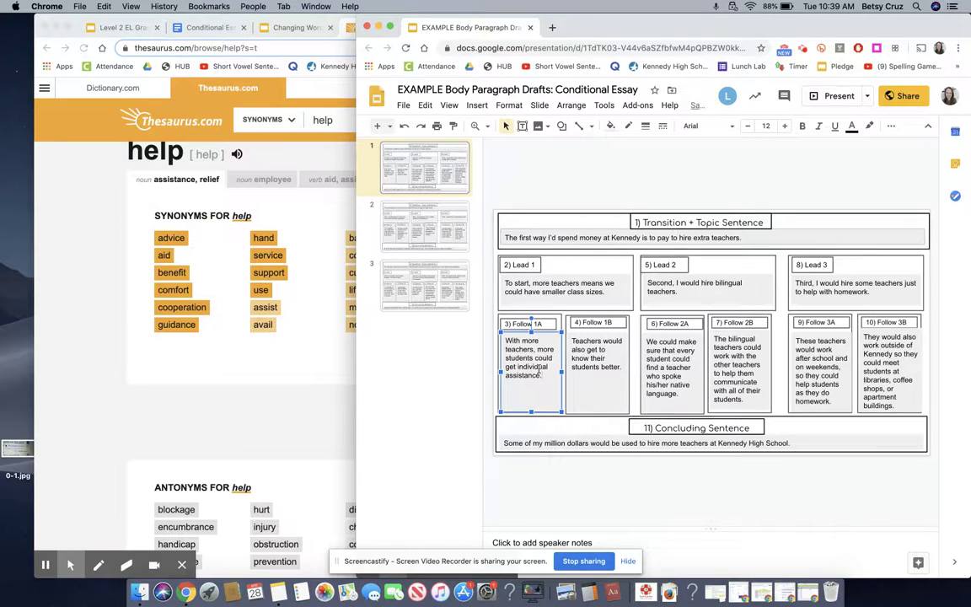
pyautogui.moveTo(543, 376); pyautogui.dragTo(507, 377)
pyautogui.click(834, 127)
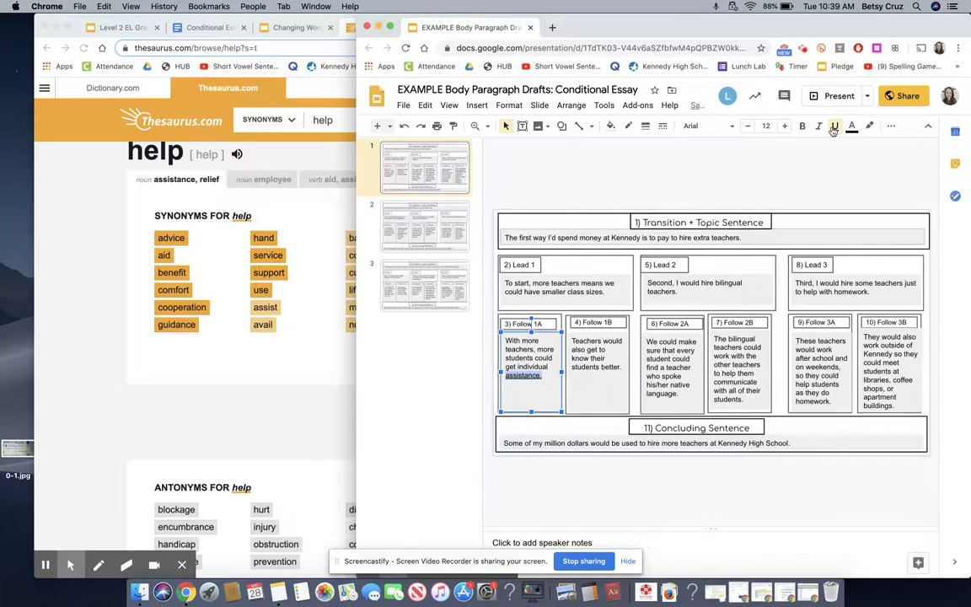
# - Check the search type choices on Thesaurus.com and view the antonyms listed for "help"
pyautogui.click(296, 380)
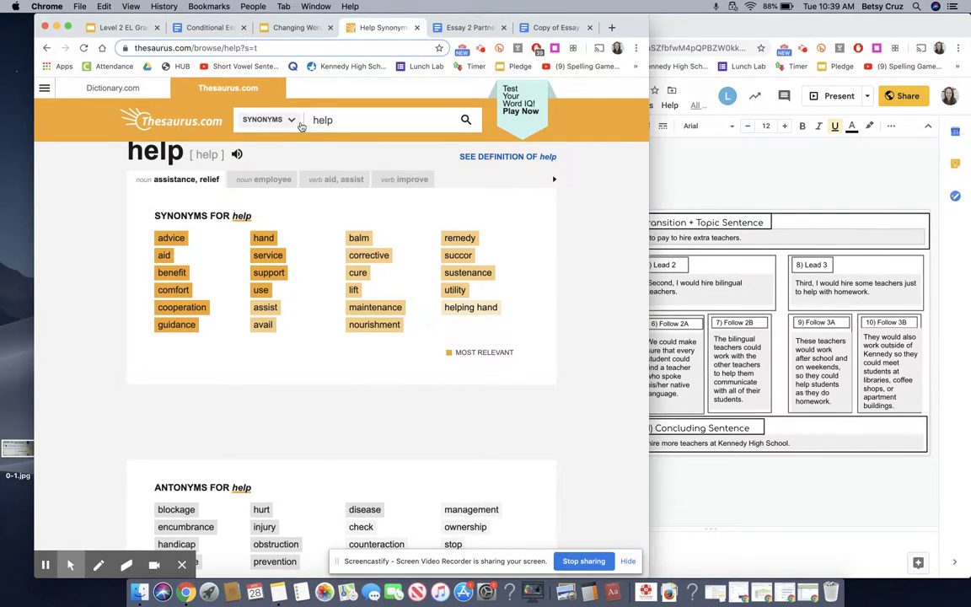
pyautogui.click(270, 119)
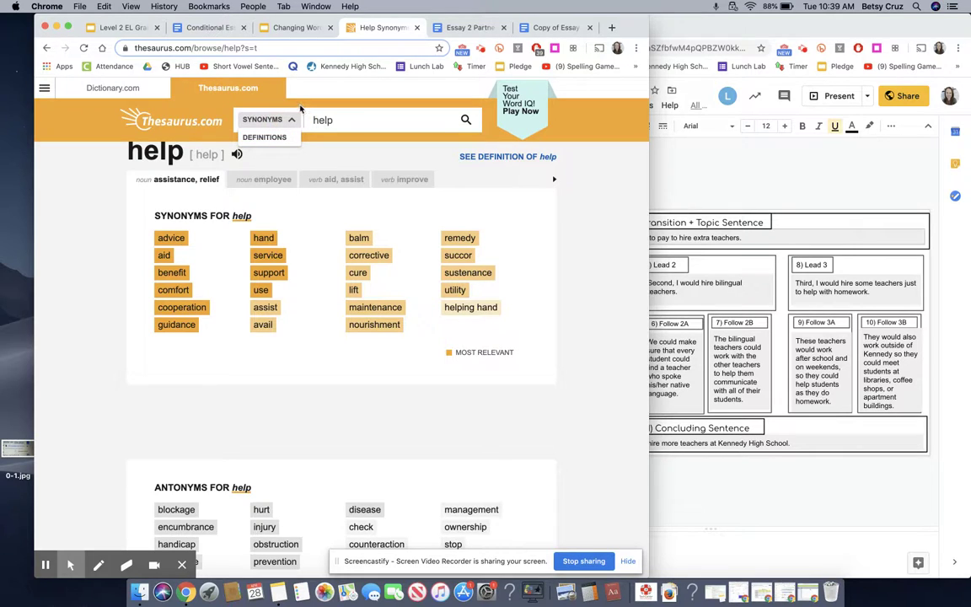
pyautogui.click(266, 116)
pyautogui.click(267, 118)
pyautogui.scroll(-5, 177, 287)
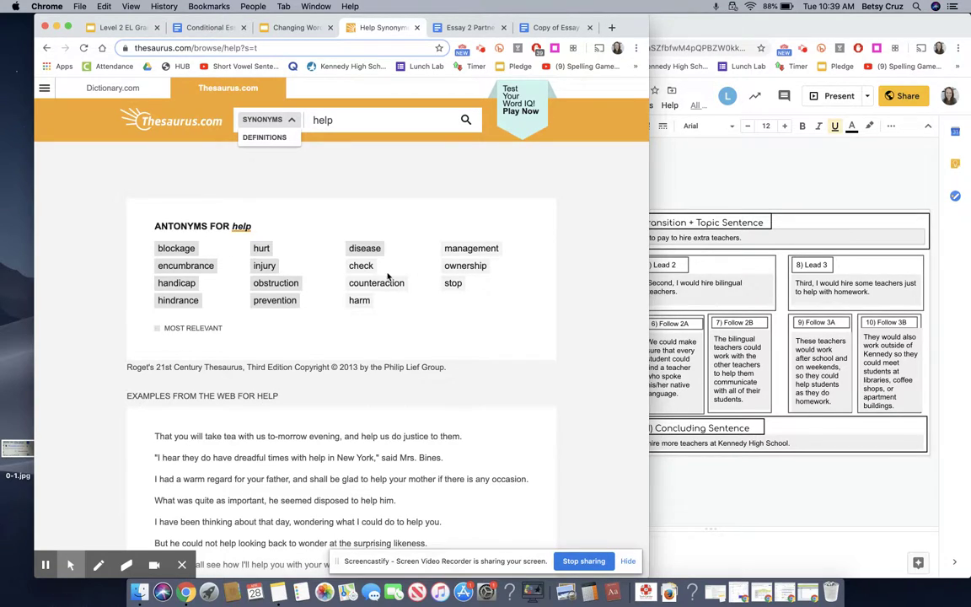
# - Review the Examples slide of the Changing Words to High School Level presentation and return to the example body paragraph deck
pyautogui.click(291, 27)
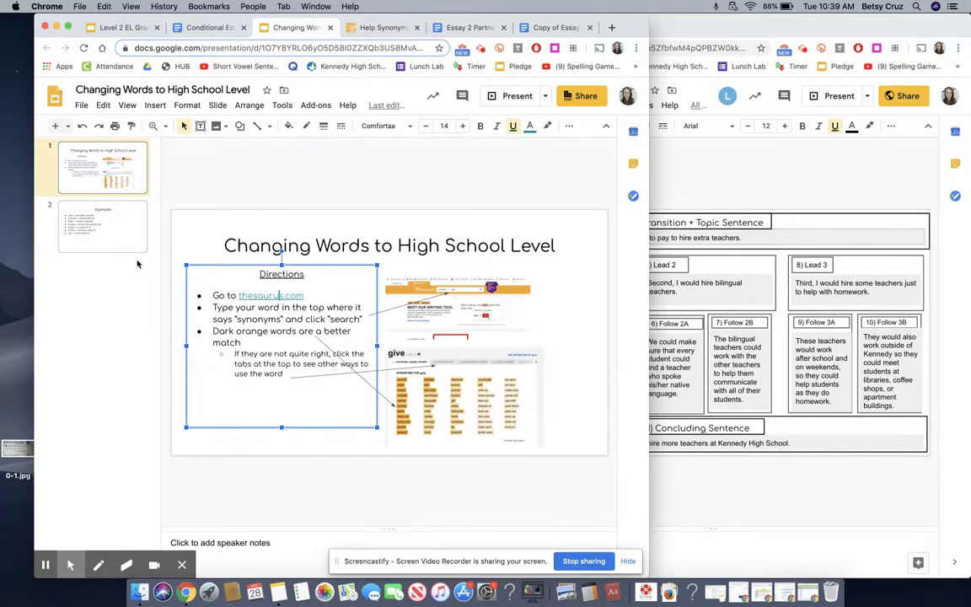
pyautogui.click(104, 224)
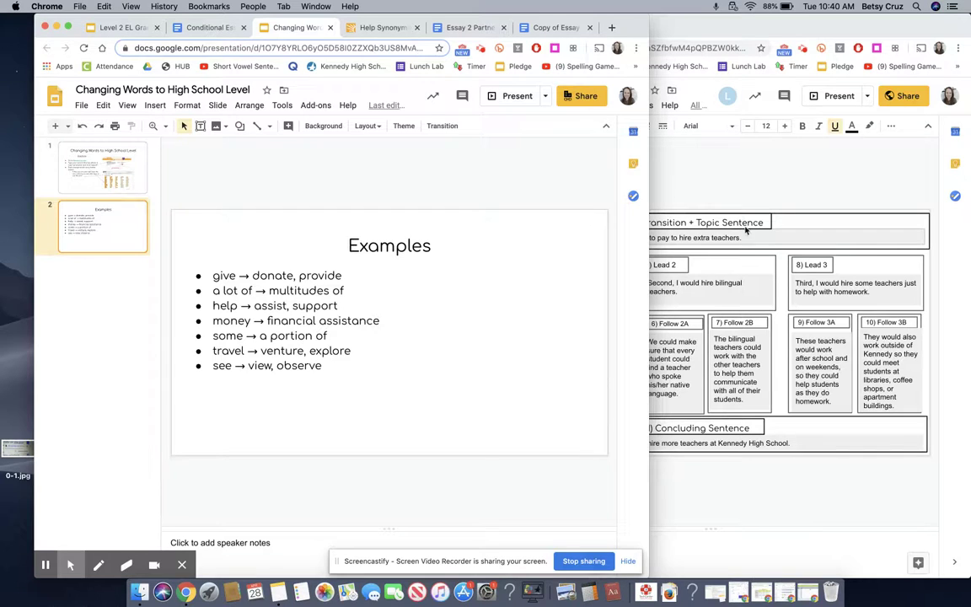
pyautogui.click(673, 208)
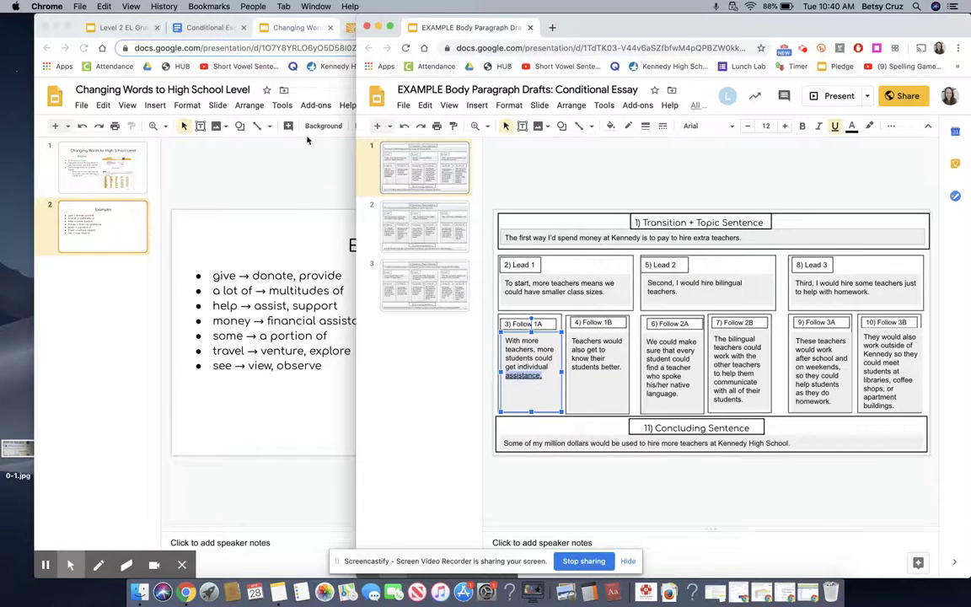